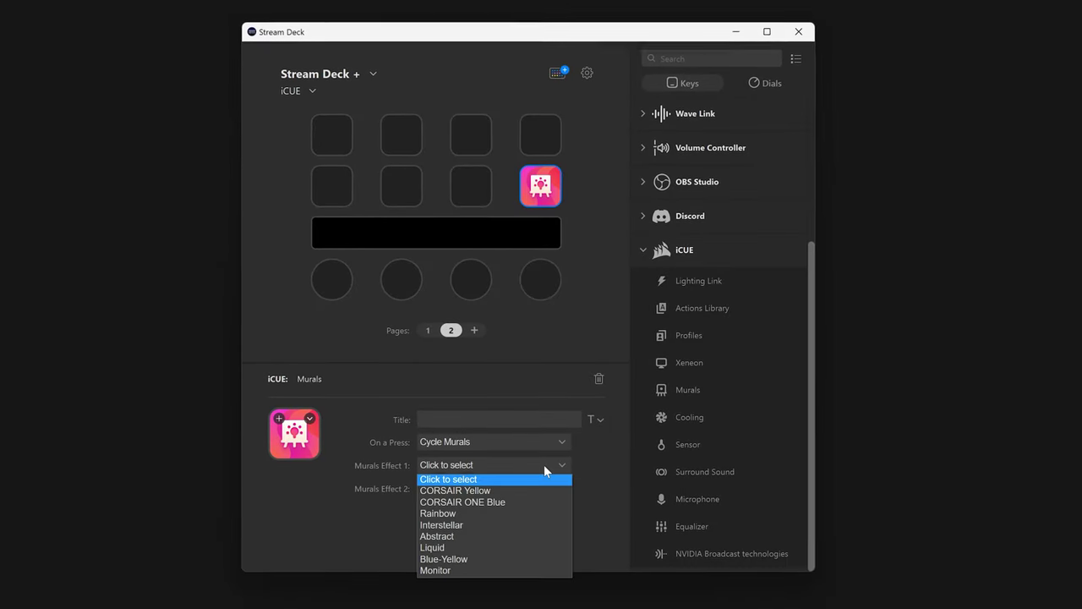
Set the Cycle Murals key's first effects to Interstellar and Abstract, add third and fourth effect slots, and choose the third effect.
left_click(550, 490)
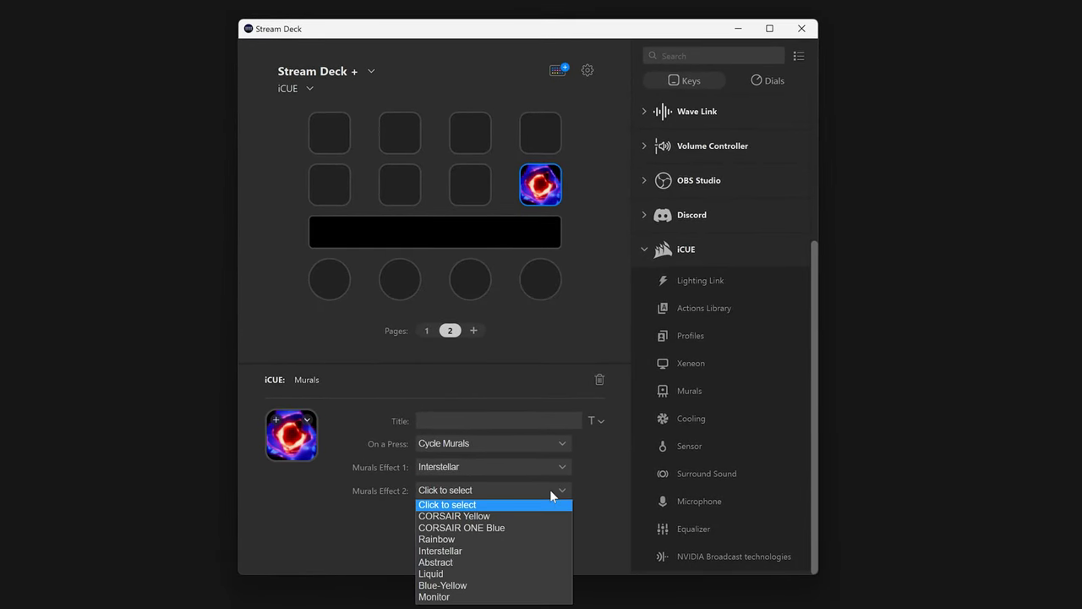
left_click(507, 564)
left_click(427, 514)
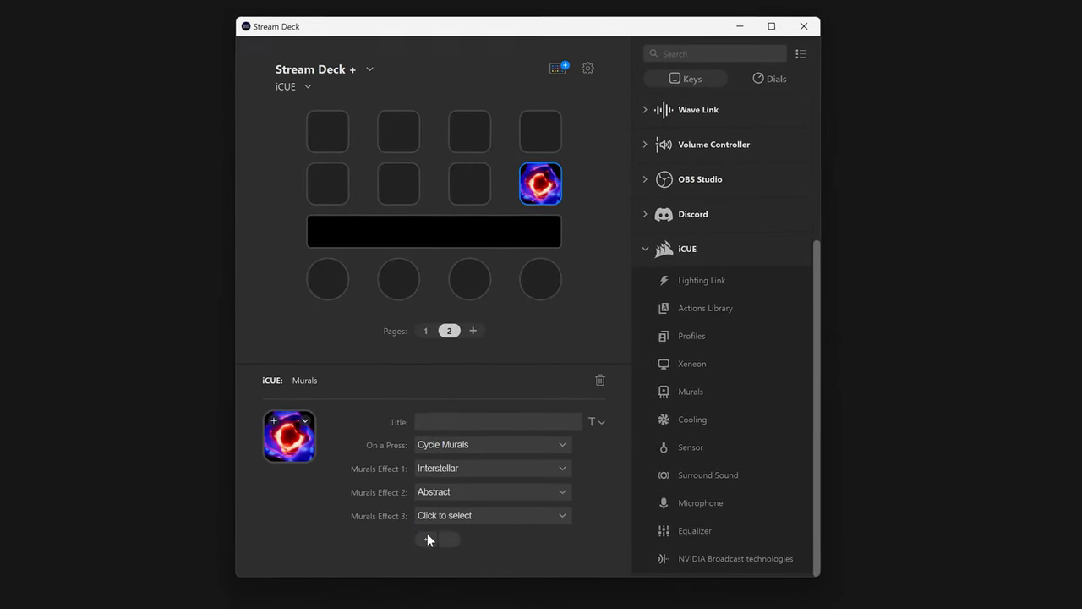
left_click(427, 539)
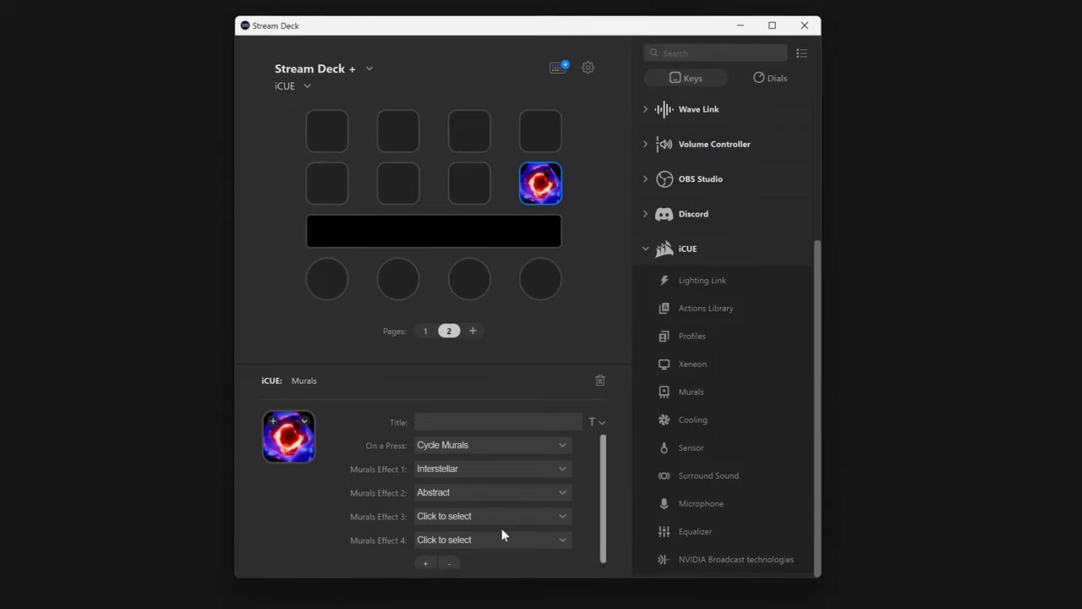
left_click(535, 515)
left_click(540, 565)
Place an iCUE Profiles action on the last key of the second row and open its profile choices.
left_click_drag(688, 337, 547, 191)
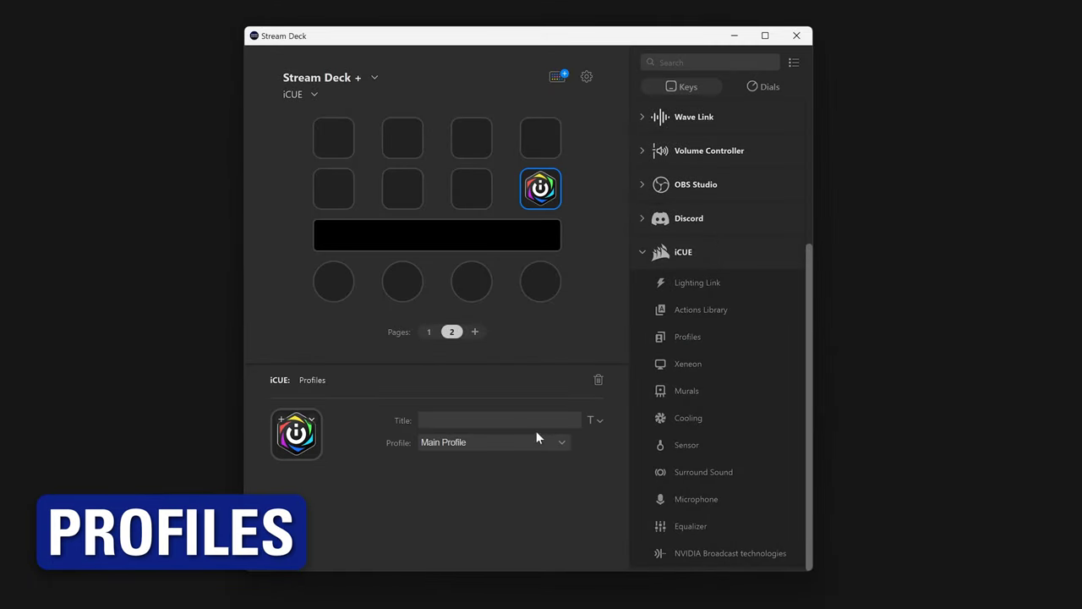
left_click(503, 469)
left_click(521, 442)
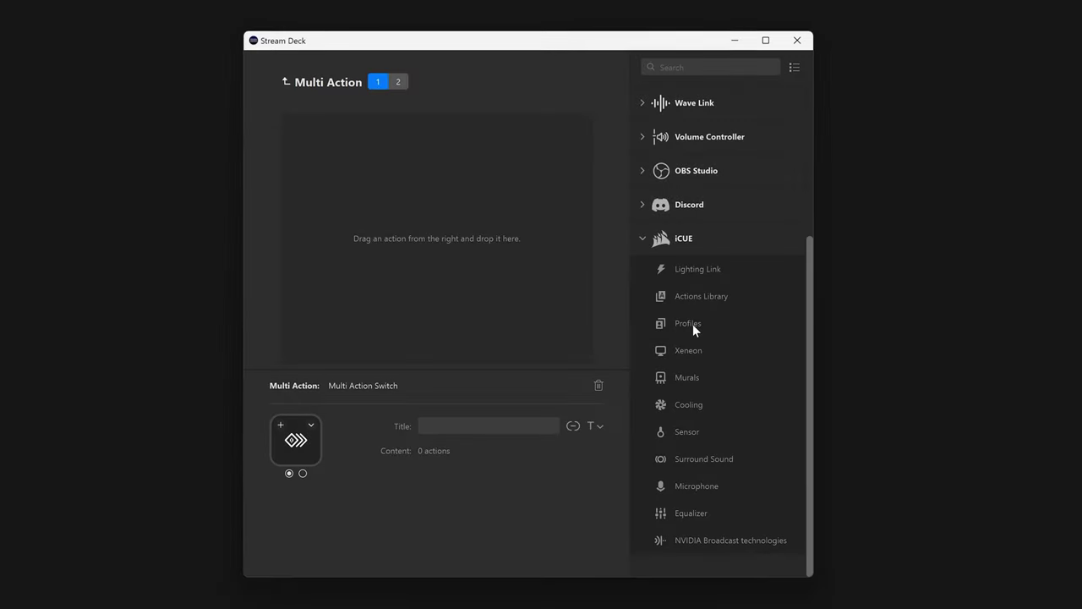
Add an iCUE Profiles action using Main Profile to the Multi Action Switch's first set, and add another Profiles action to the second set.
left_click_drag(692, 323, 498, 304)
left_click(514, 449)
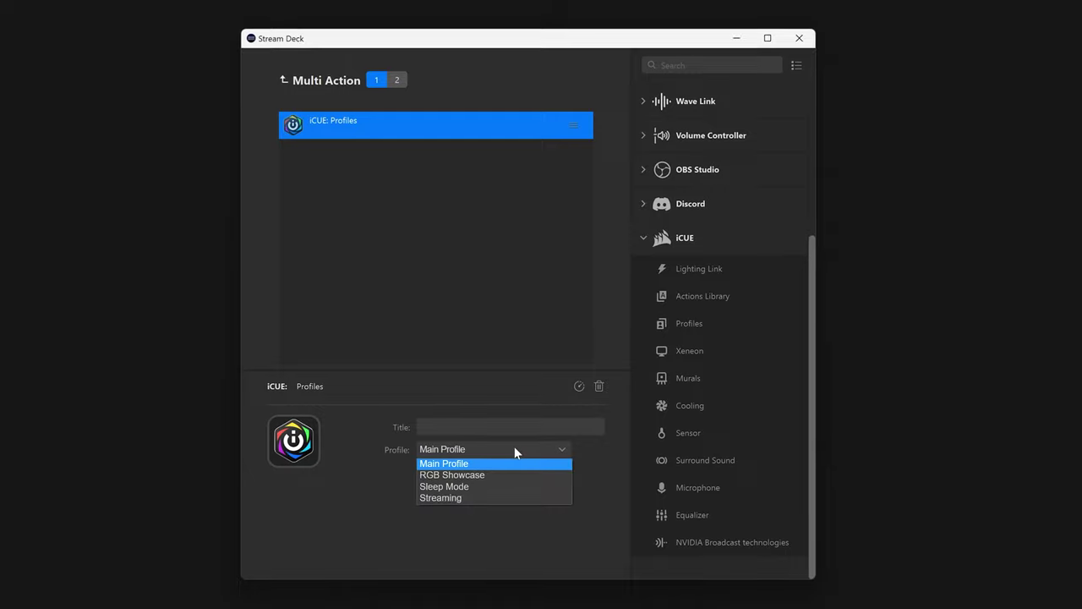
left_click(513, 449)
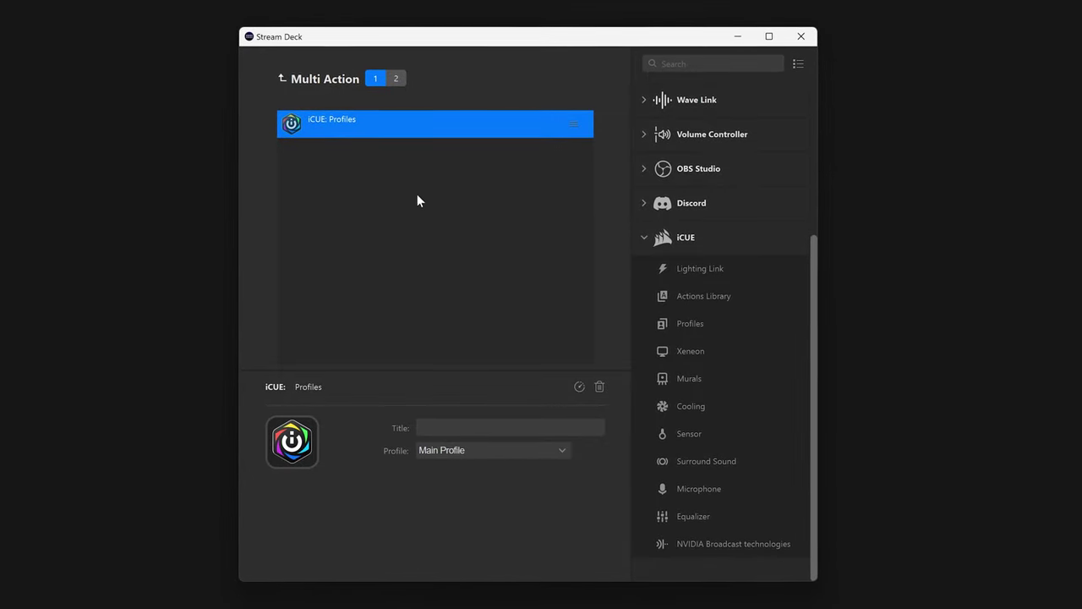
left_click(399, 81)
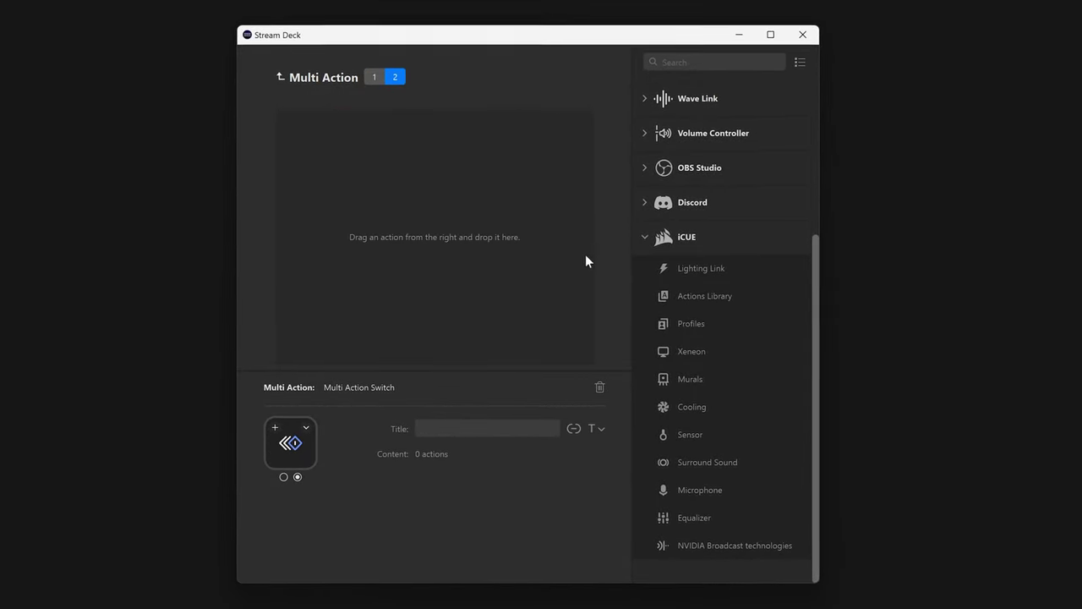
left_click_drag(510, 311, 511, 311)
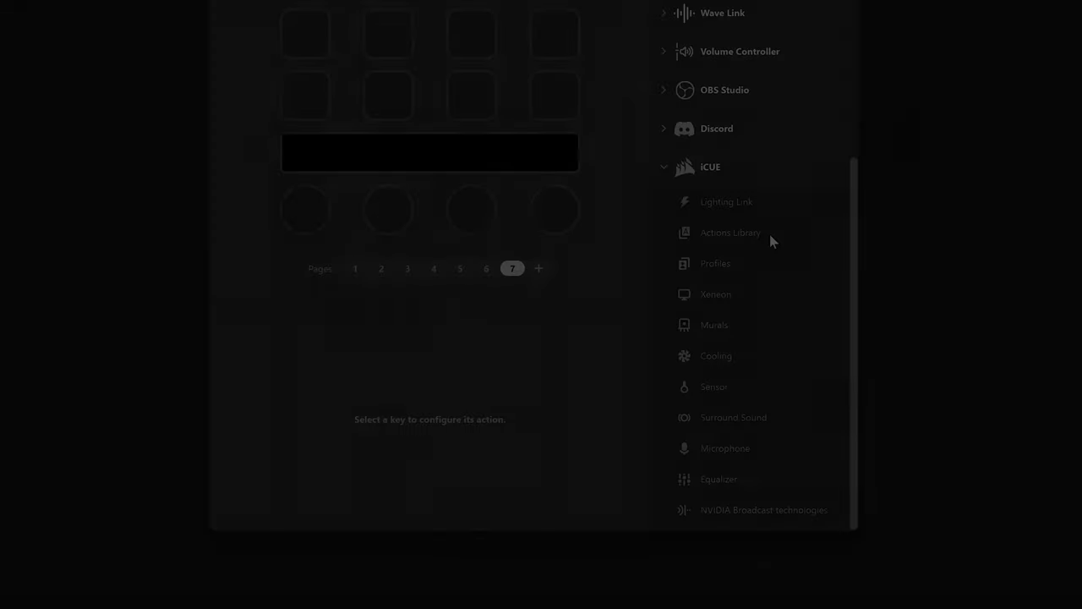
Place an iCUE Actions Library action on page 7's last second-row key and check its type and action choices.
left_click_drag(769, 237, 563, 89)
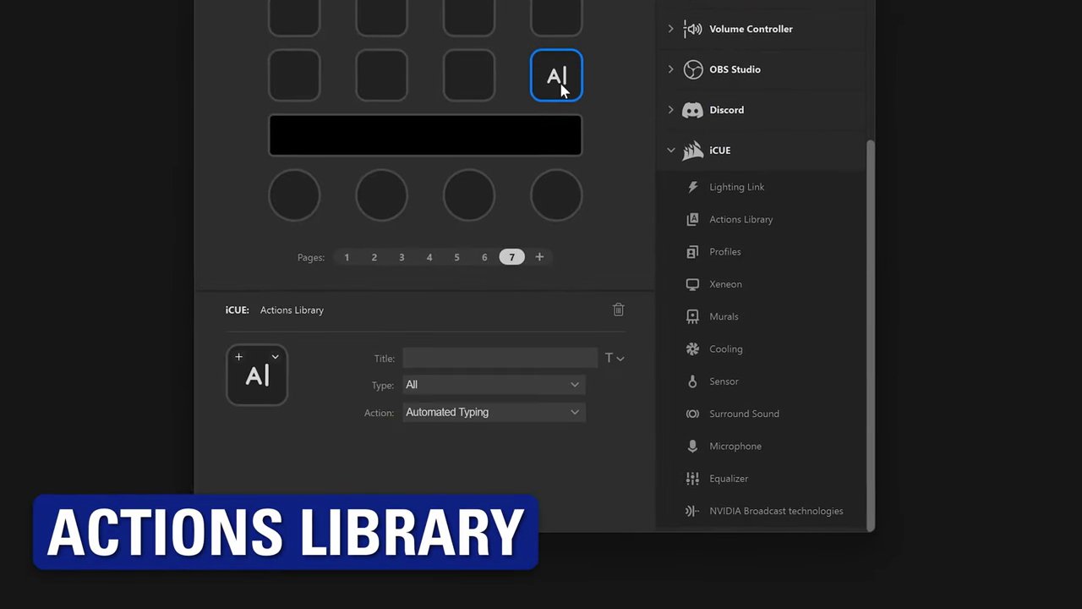
left_click(514, 377)
left_click(516, 388)
left_click(516, 403)
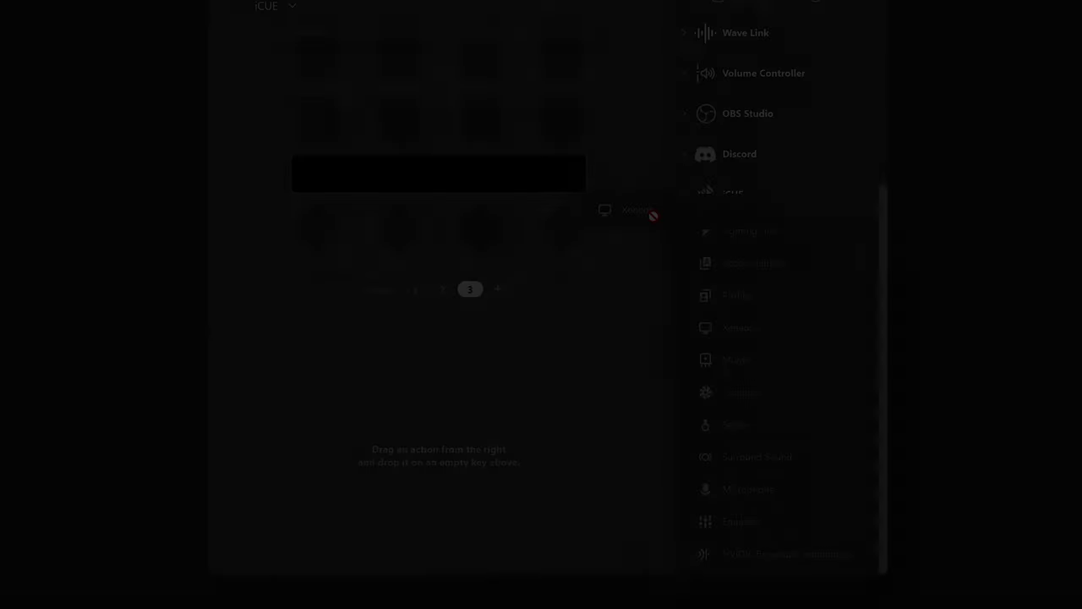
Place an iCUE Xeneon action on page 3's last second-row key and open its action choices.
left_click_drag(727, 326, 575, 116)
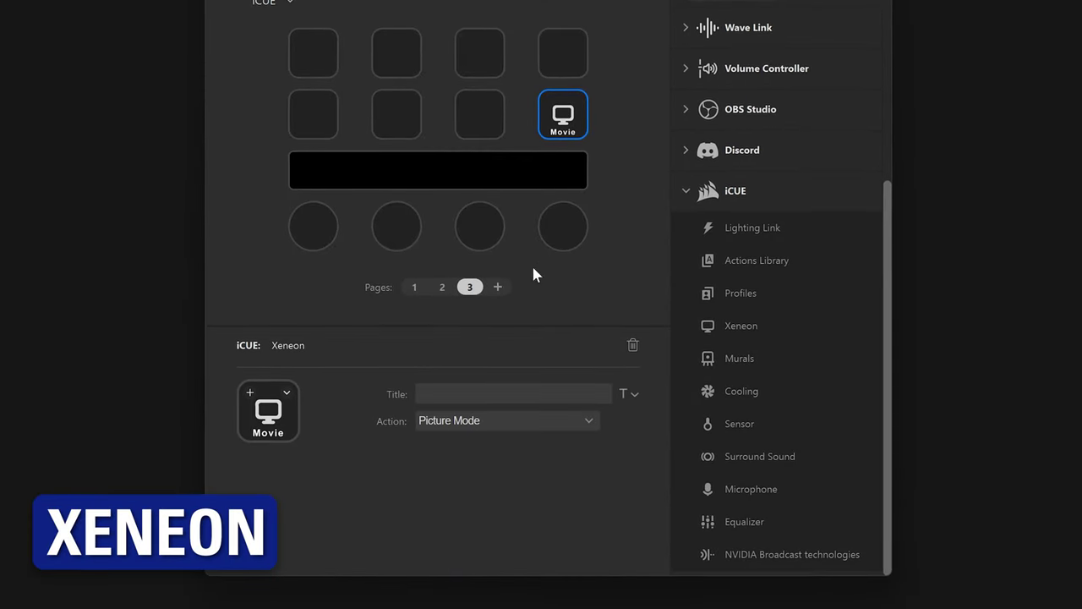
left_click(500, 419)
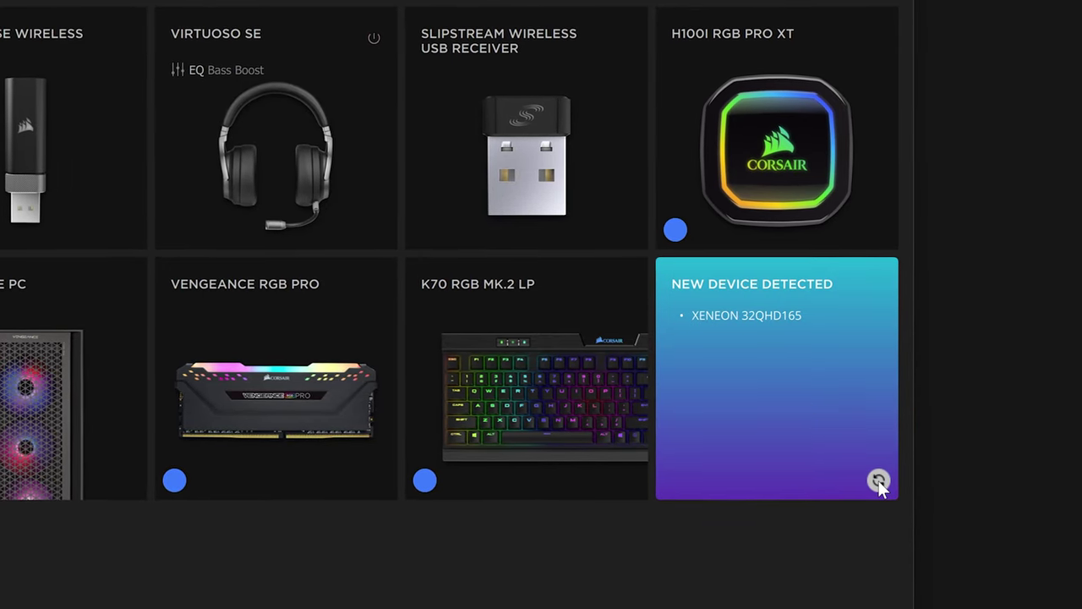
mouse_move(877, 480)
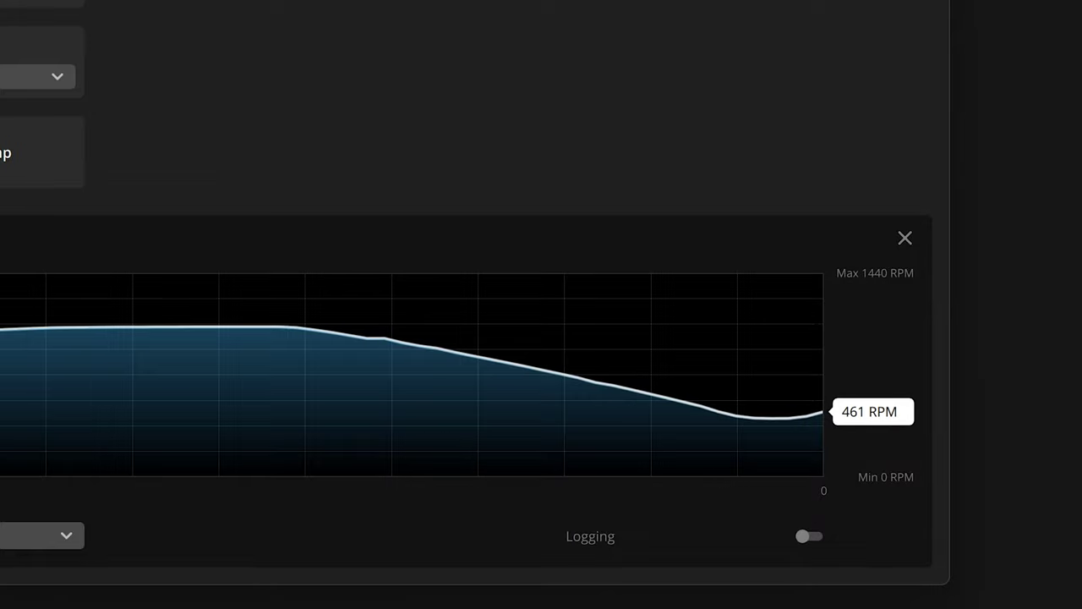
Place an iCUE Cooling action beside the cooling preset keys, set its device to H100i RGB PRO XT, and choose a cooling preset.
left_click_drag(739, 368, 554, 68)
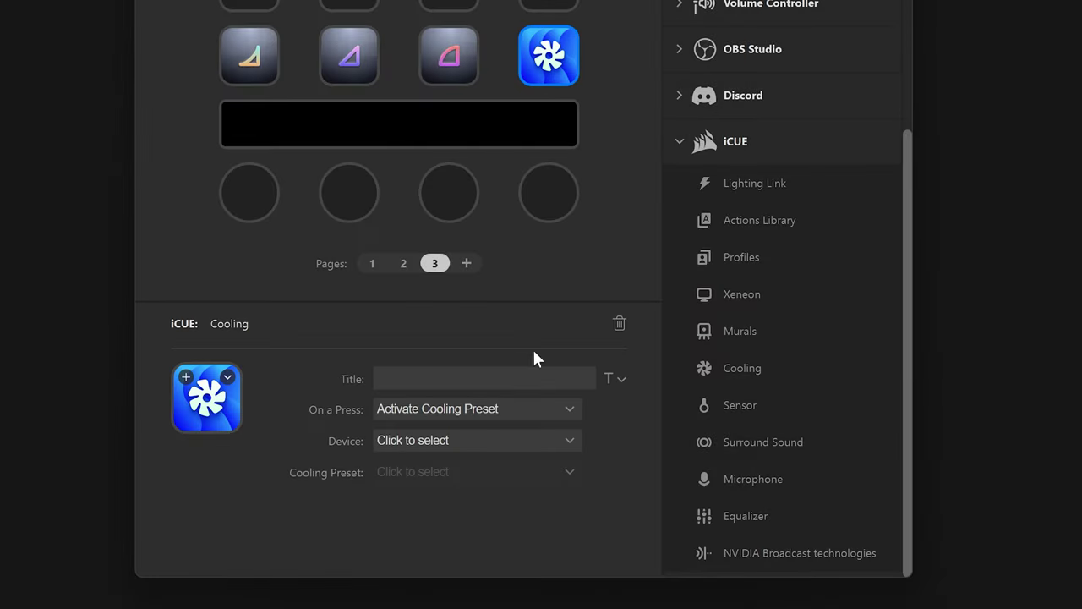
left_click(498, 441)
left_click(479, 472)
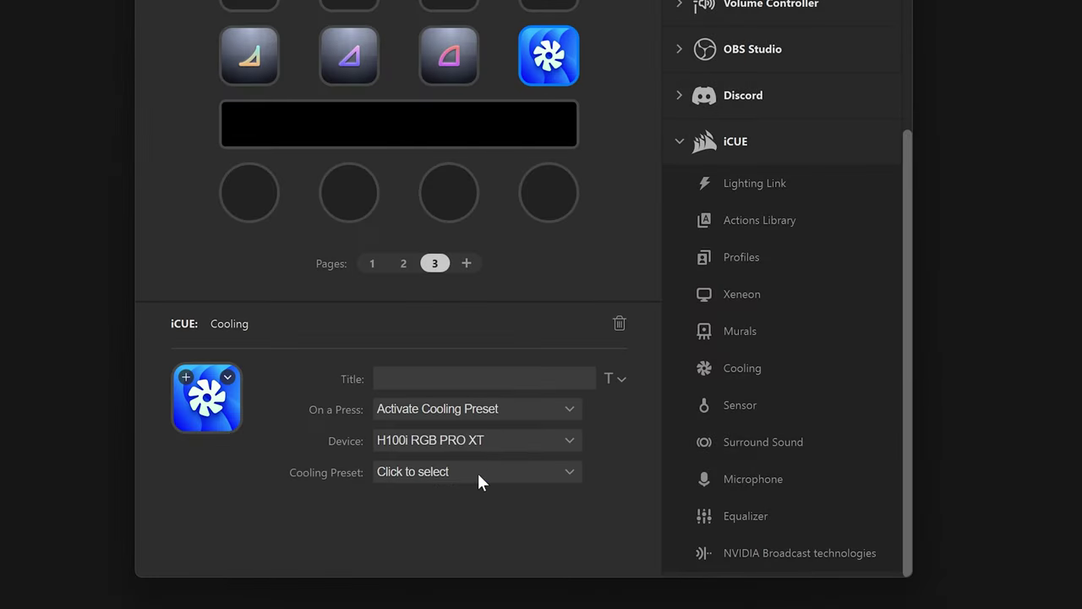
left_click(478, 472)
left_click(447, 552)
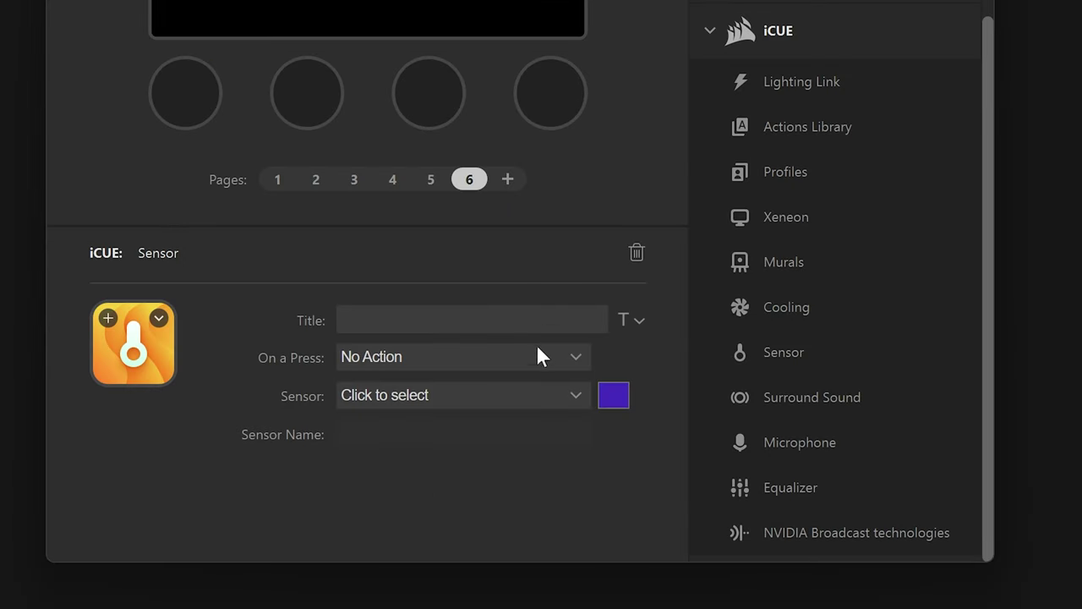
Check the press actions available for the Sensor key.
left_click(525, 354)
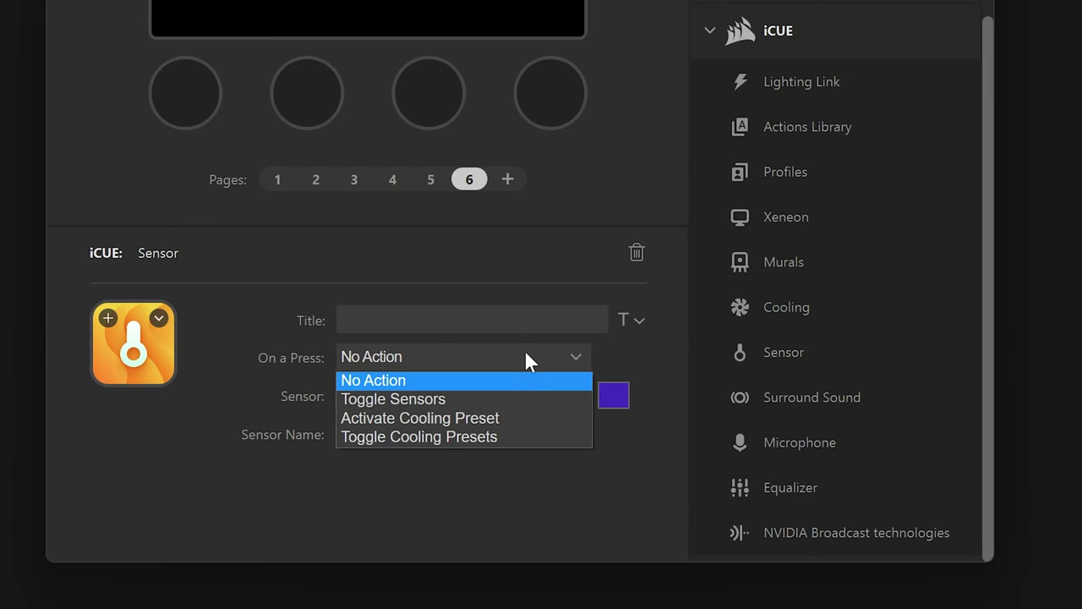
left_click(505, 394)
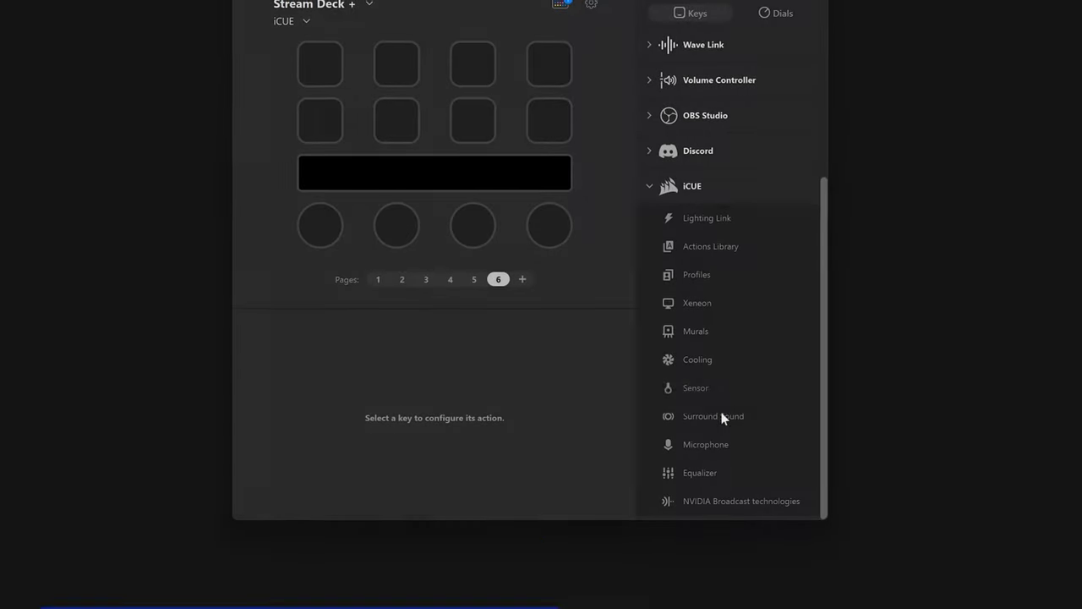
Place a Surround Sound action on page 6 with a device chosen, and a Microphone action on page 3's last second-row key.
left_click_drag(719, 415, 562, 123)
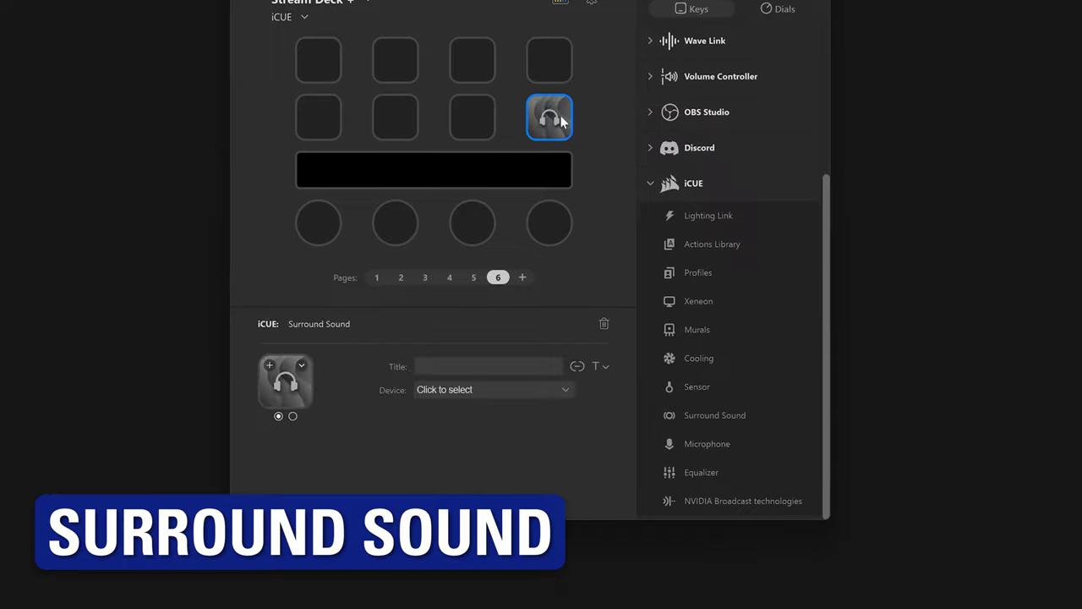
left_click(530, 390)
left_click(517, 412)
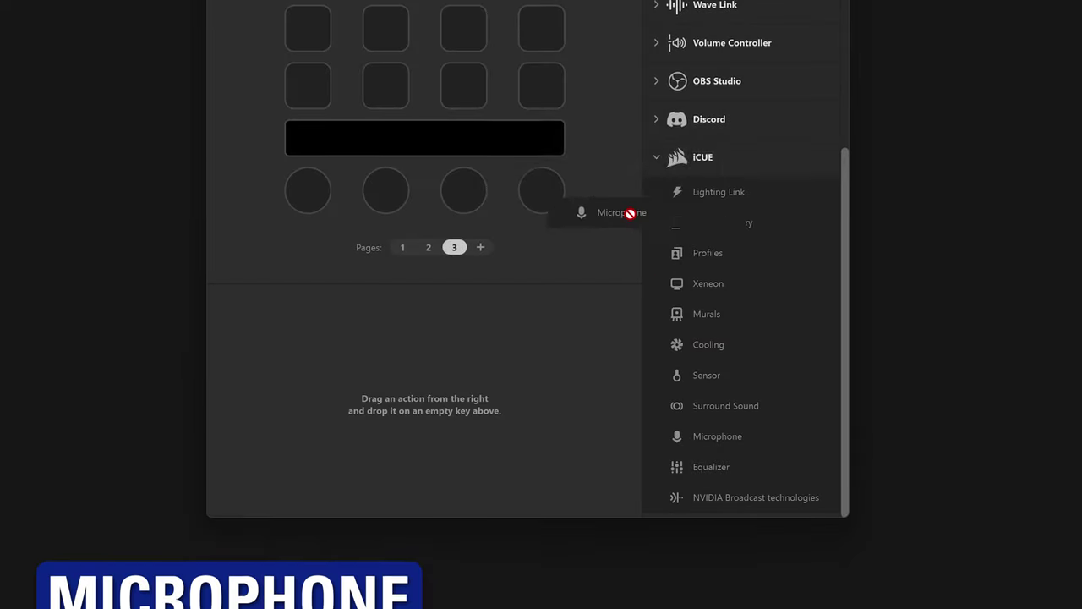
left_click_drag(622, 213, 548, 89)
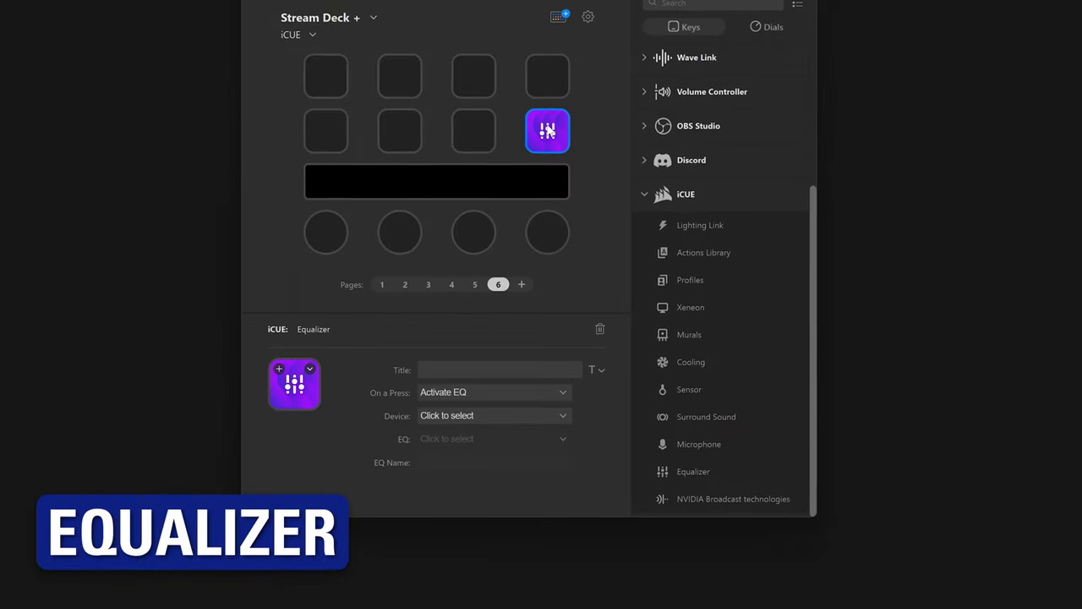
Set the Activate EQ key's device to VIRTUOSO SE and choose its EQ preset.
left_click(518, 415)
left_click(510, 432)
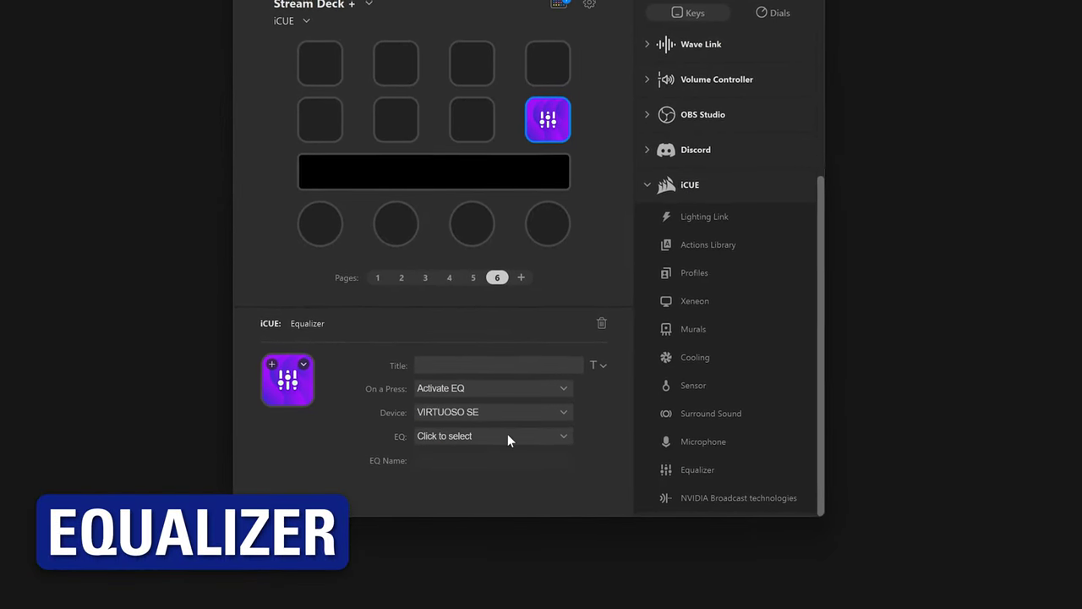
left_click(507, 435)
left_click(474, 448)
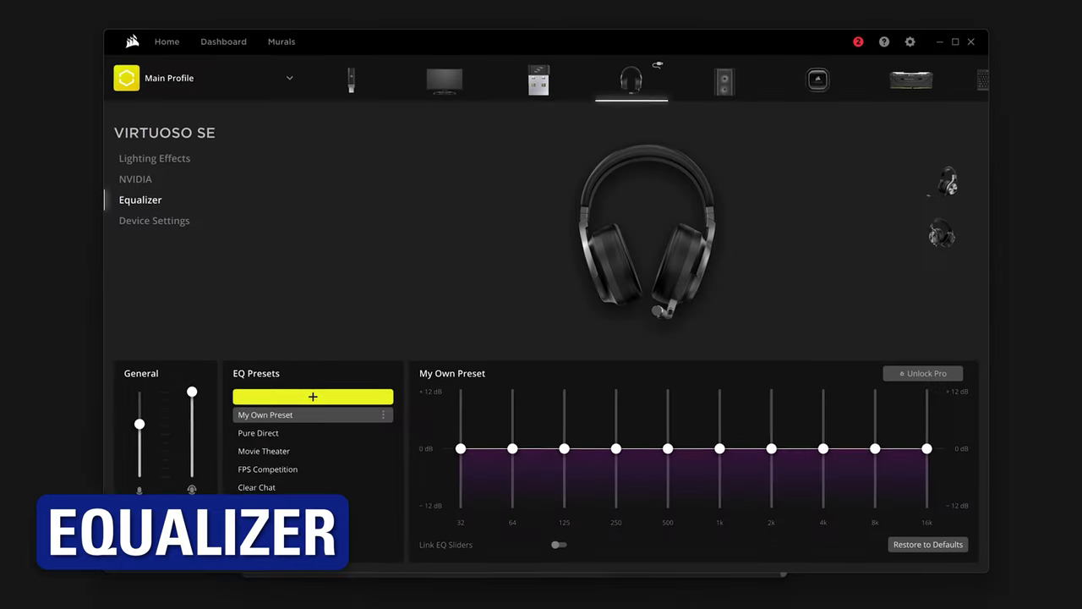
Select the FPS Competition preset in the iCUE equalizer and open the EQ 6 choices on the Stream Deck Equalizer key.
left_click(267, 469)
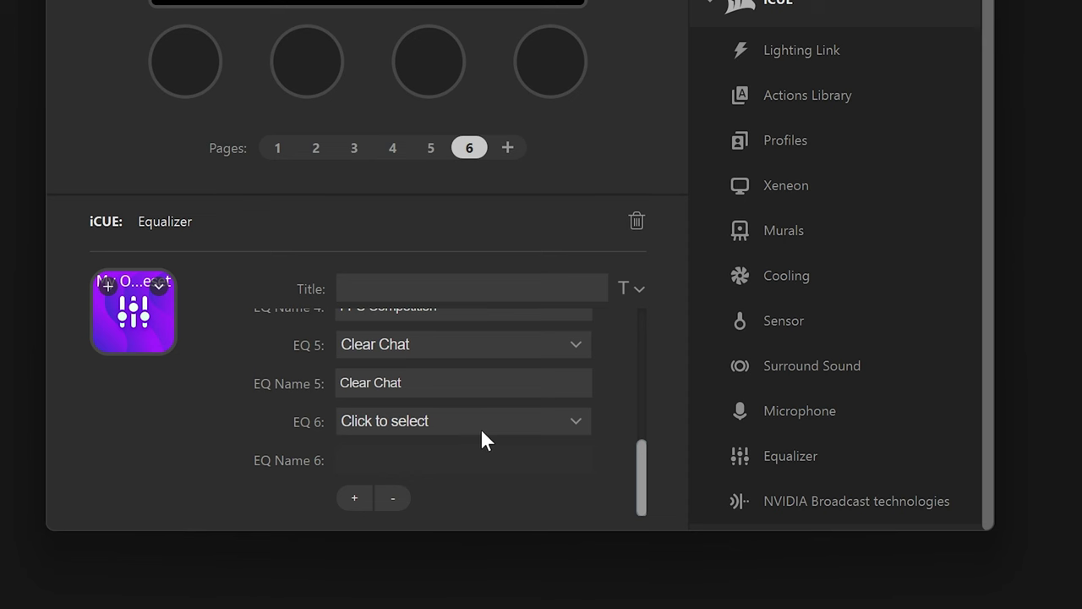
left_click(486, 421)
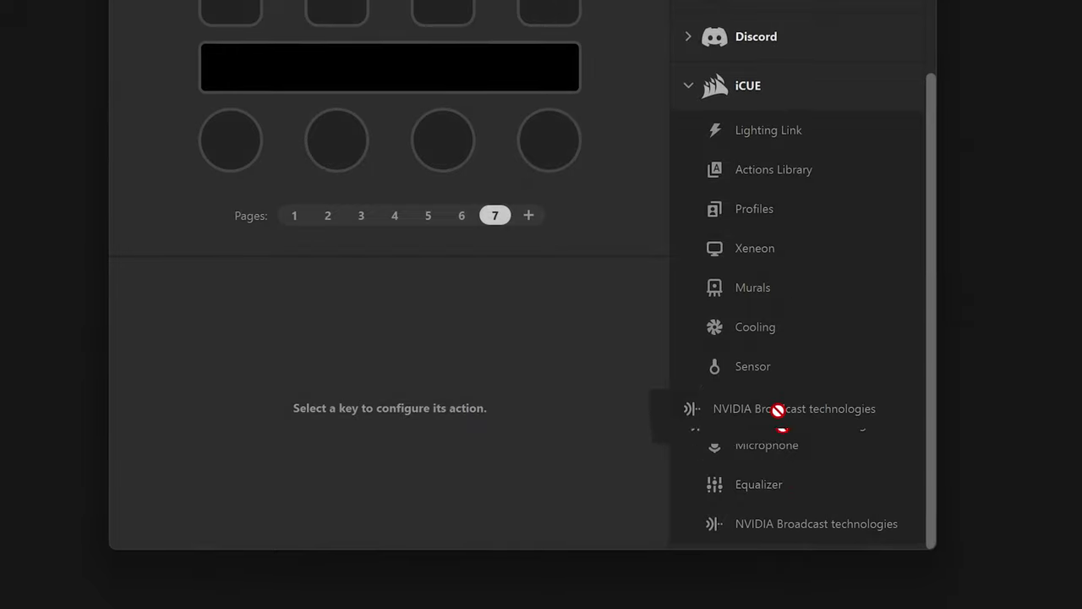
Place an NVIDIA Broadcast technologies action on page 7, keep noise removal and echo cancellation as its press action, and set the device to VIRTUOSO SE.
left_click_drag(777, 411, 542, 5)
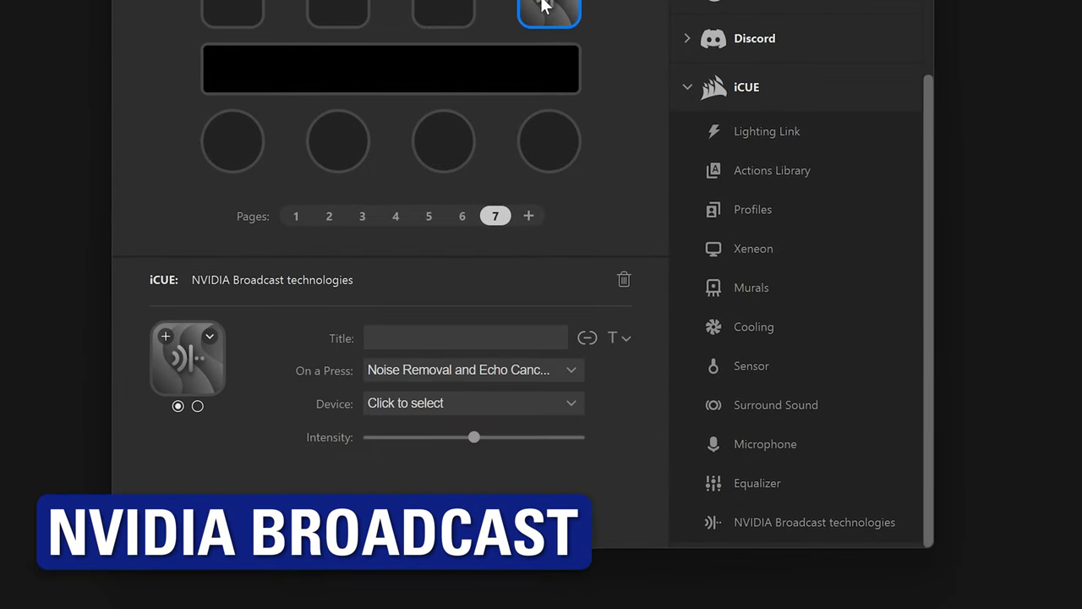
left_click(572, 370)
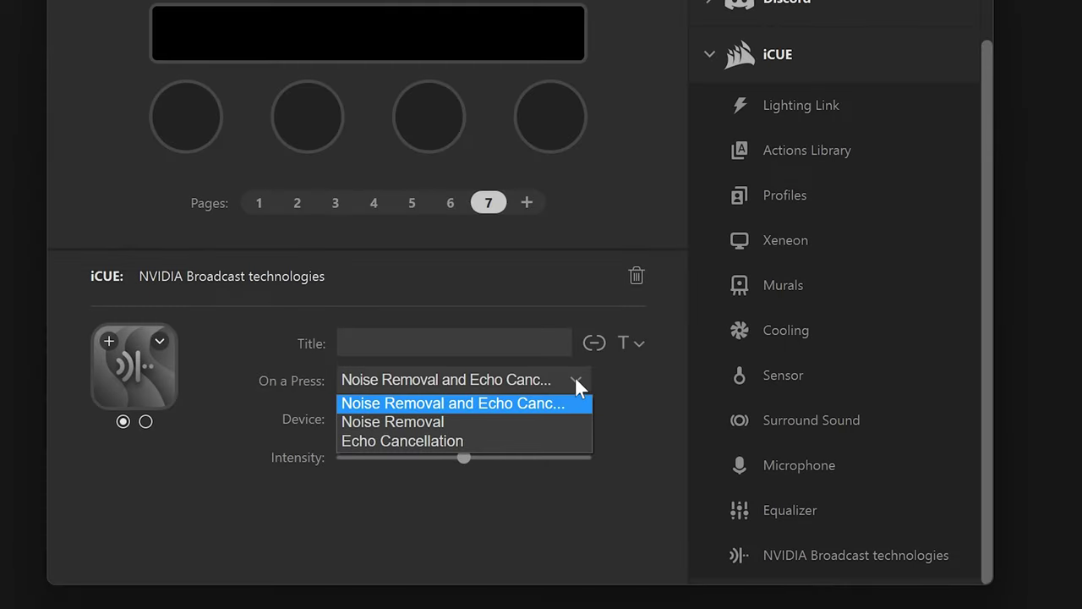
left_click(575, 379)
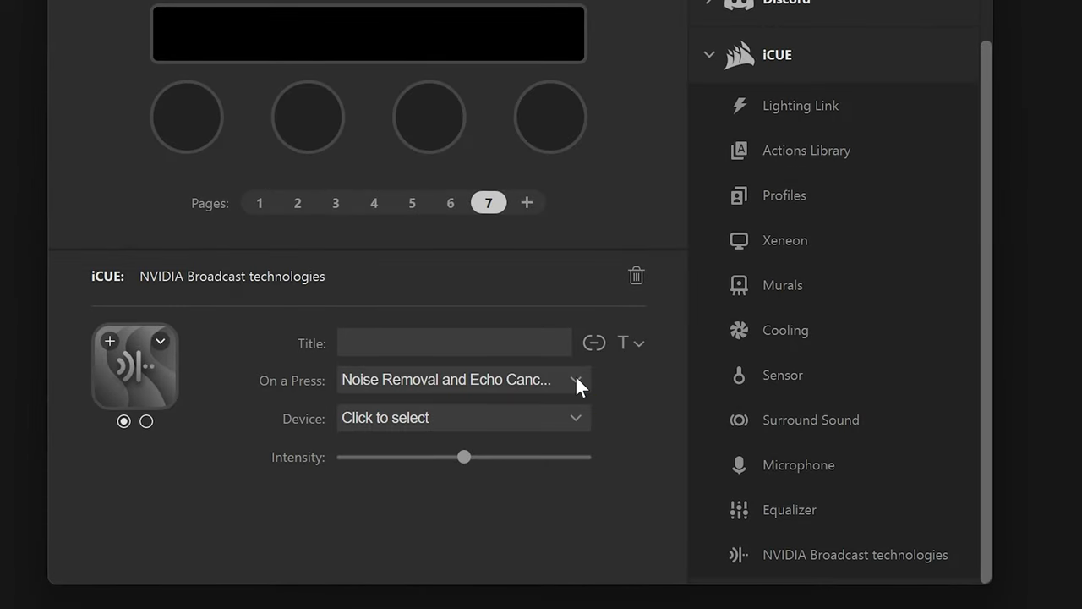
left_click(573, 416)
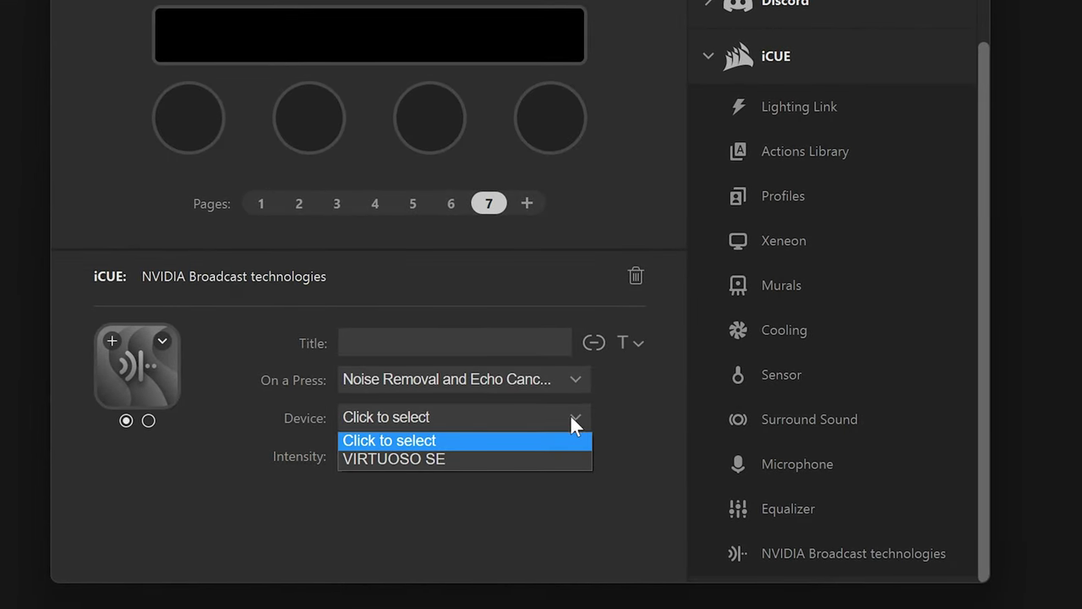
left_click(493, 459)
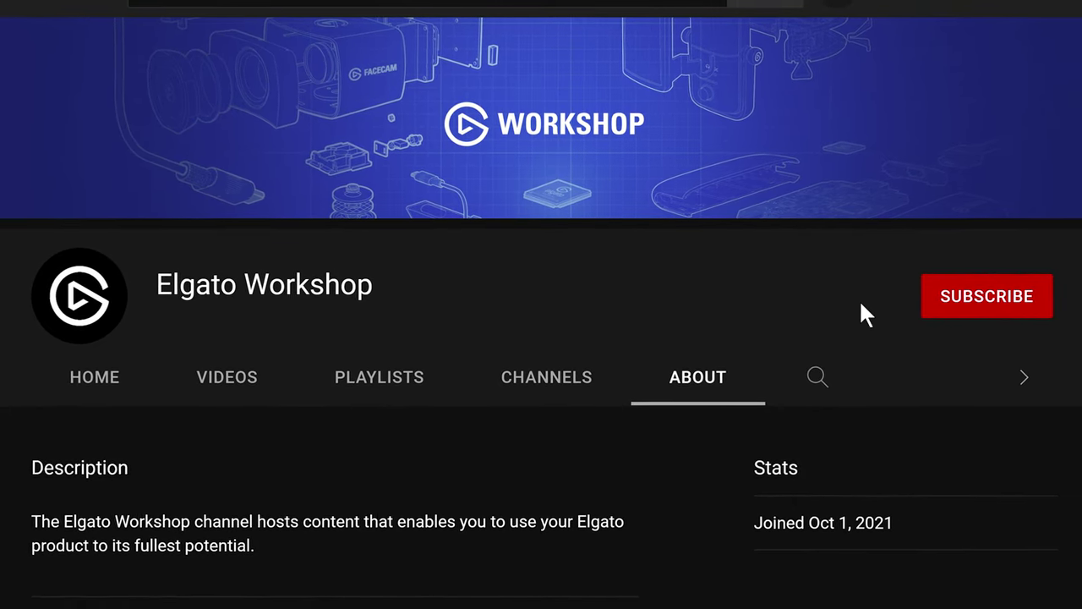
Switch to YouTube and subscribe to the Elgato Workshop channel.
left_click(964, 306)
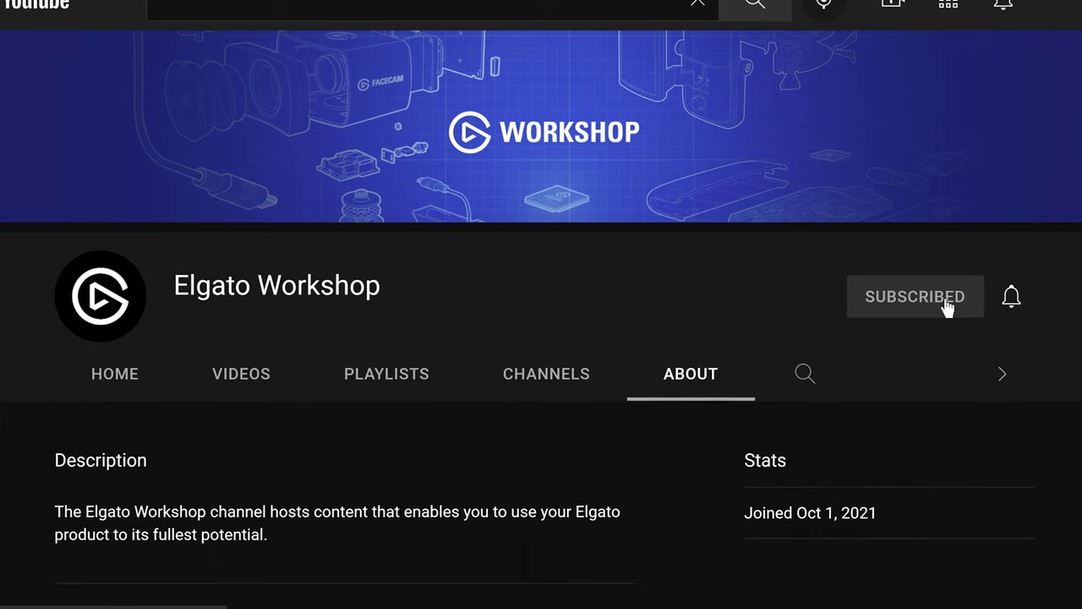